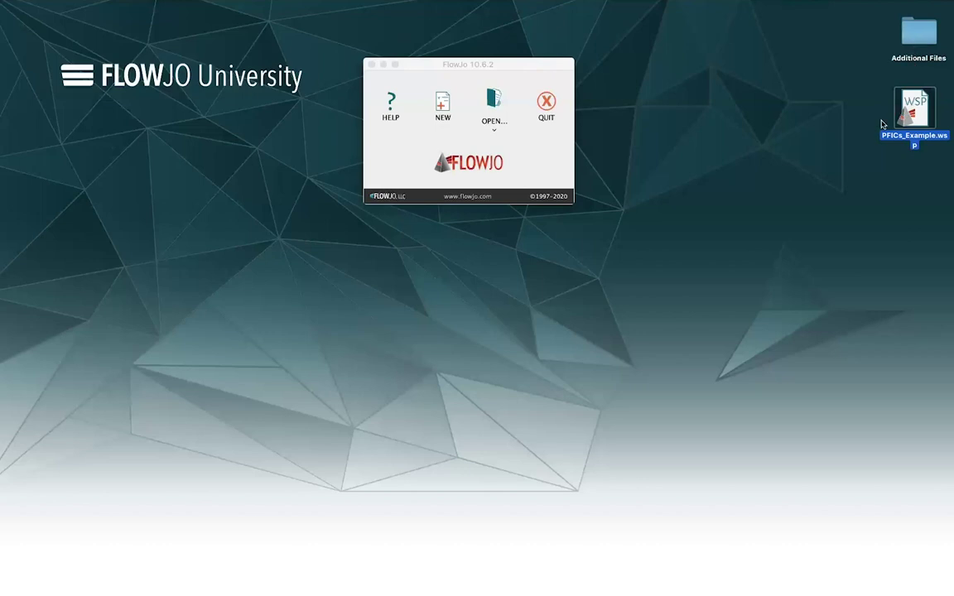
Open PFICs_Example.wsp in FlowJo and choose to find its missing plugin folder
drag(915, 108, 506, 150)
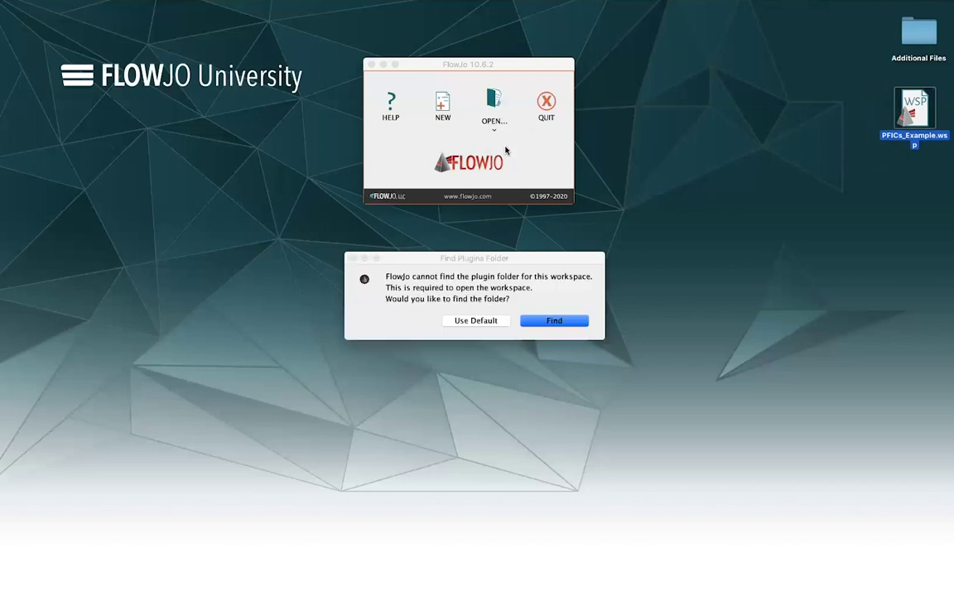
click(500, 259)
drag(500, 260, 493, 206)
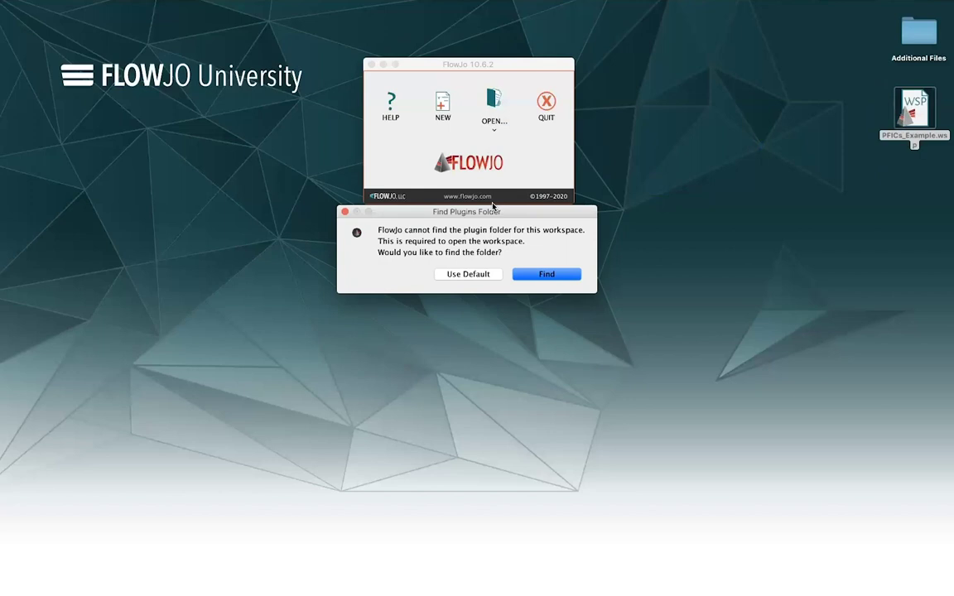
click(562, 275)
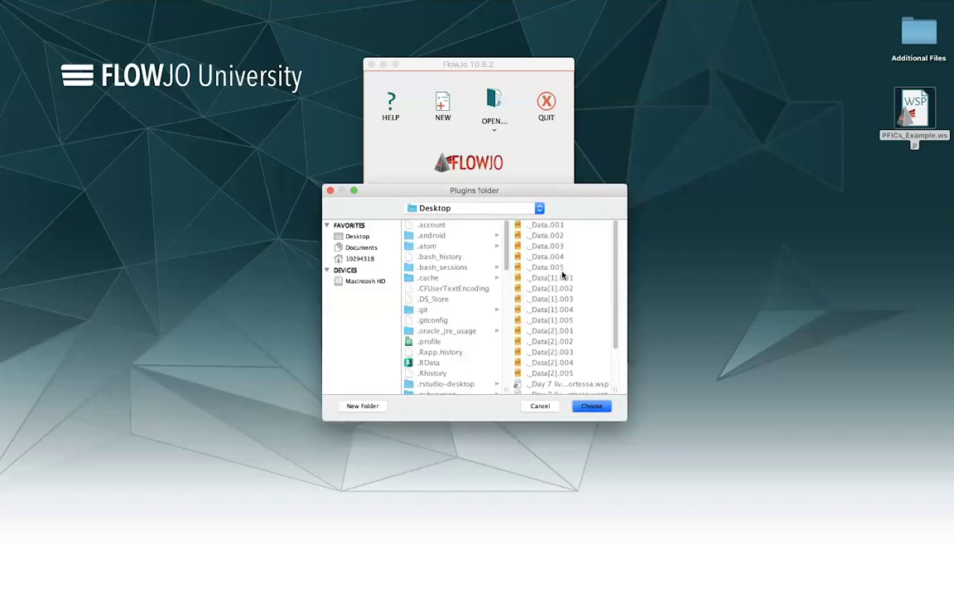
Set Desktop > Additional Files > PFICs_Example as the plugins folder so the 46-sample workspace loads
click(363, 237)
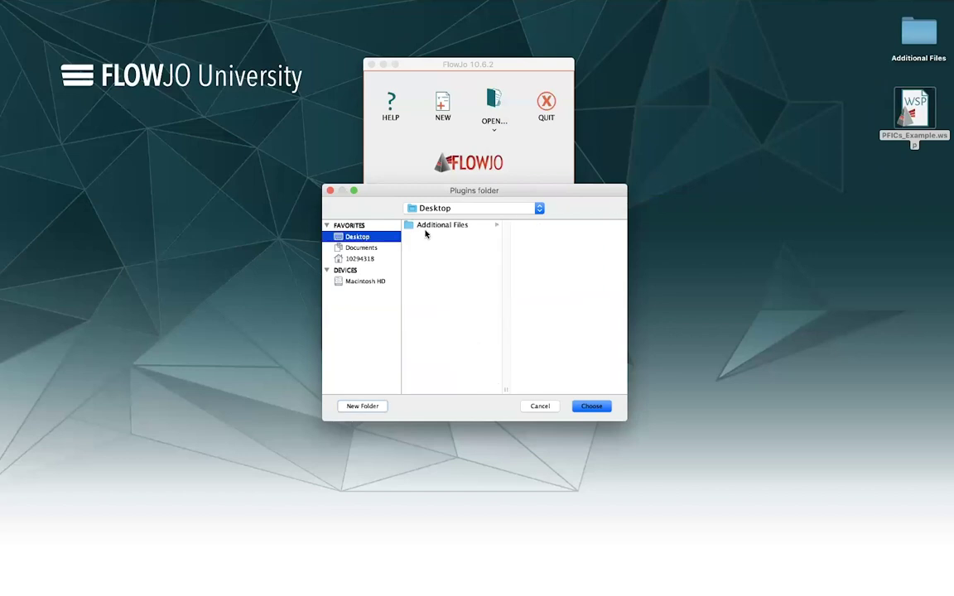
click(437, 226)
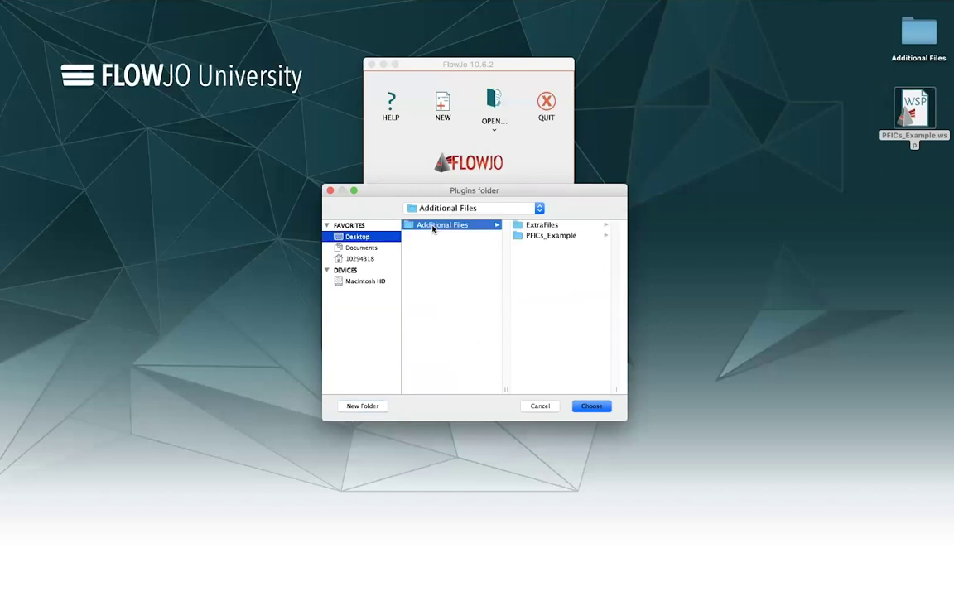
click(548, 236)
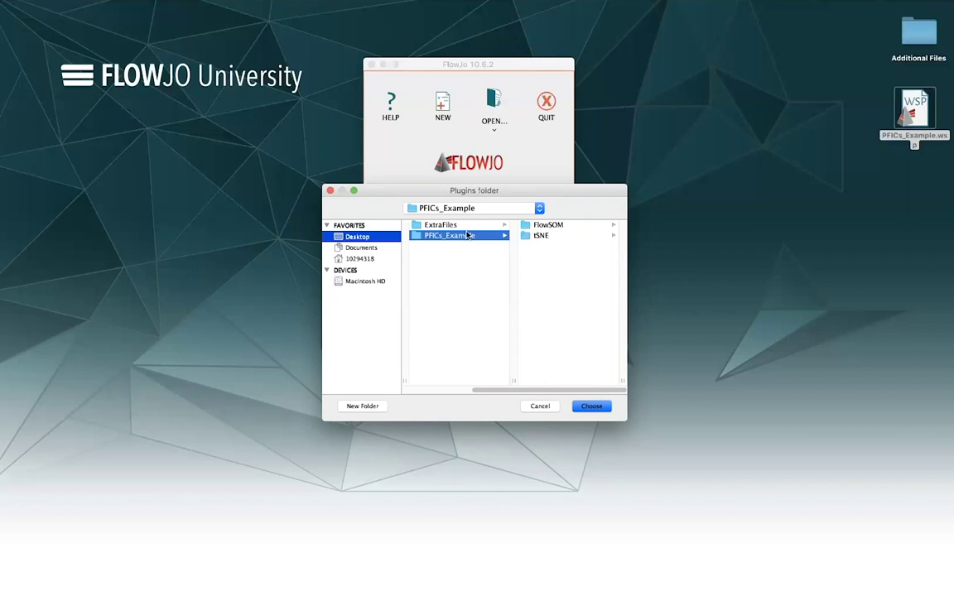
click(590, 407)
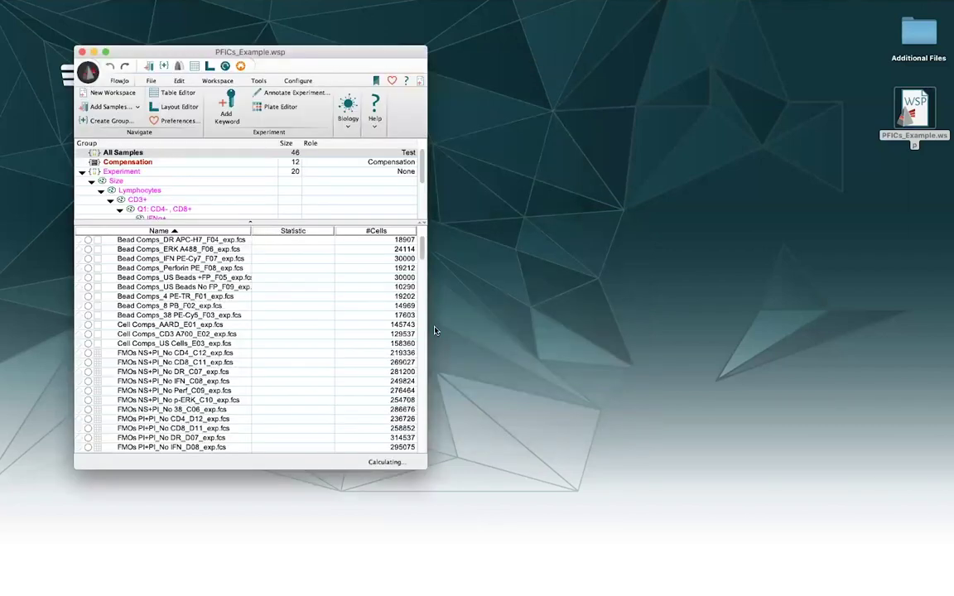
Expand the Experiment group and preview, then close, the Q1: CD4-, CD8+ tSNE plot
click(145, 171)
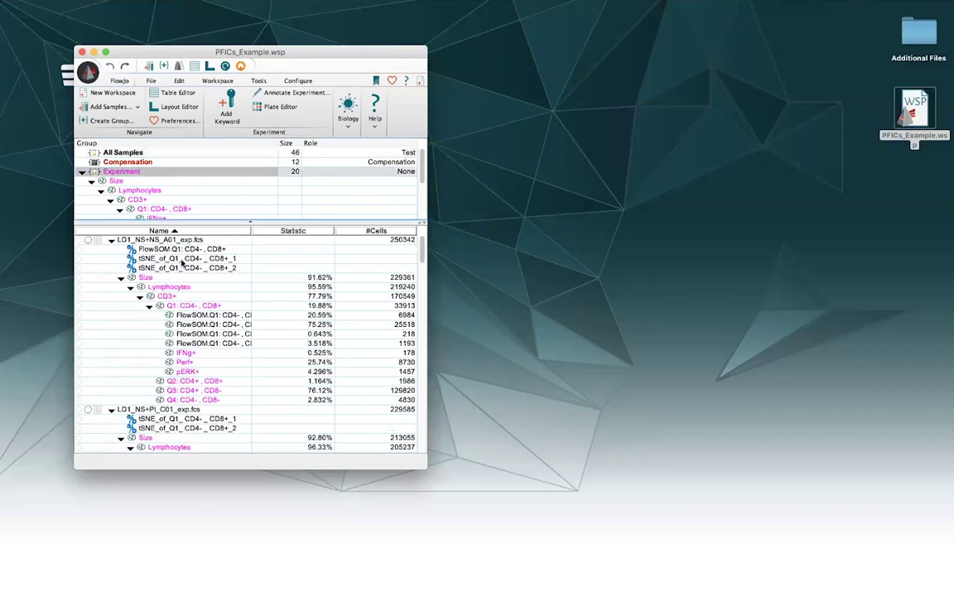
click(160, 265)
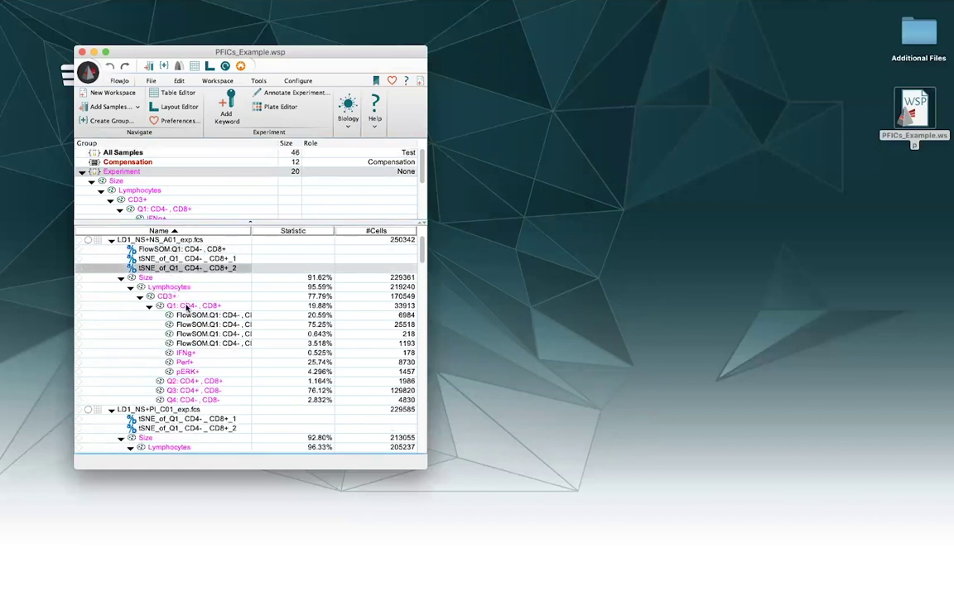
click(195, 307)
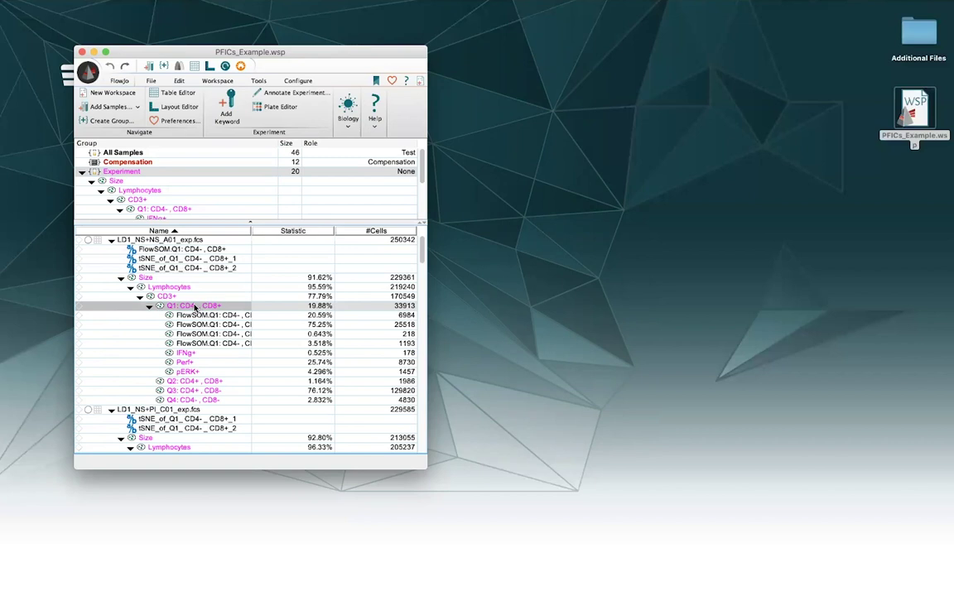
double_click(196, 307)
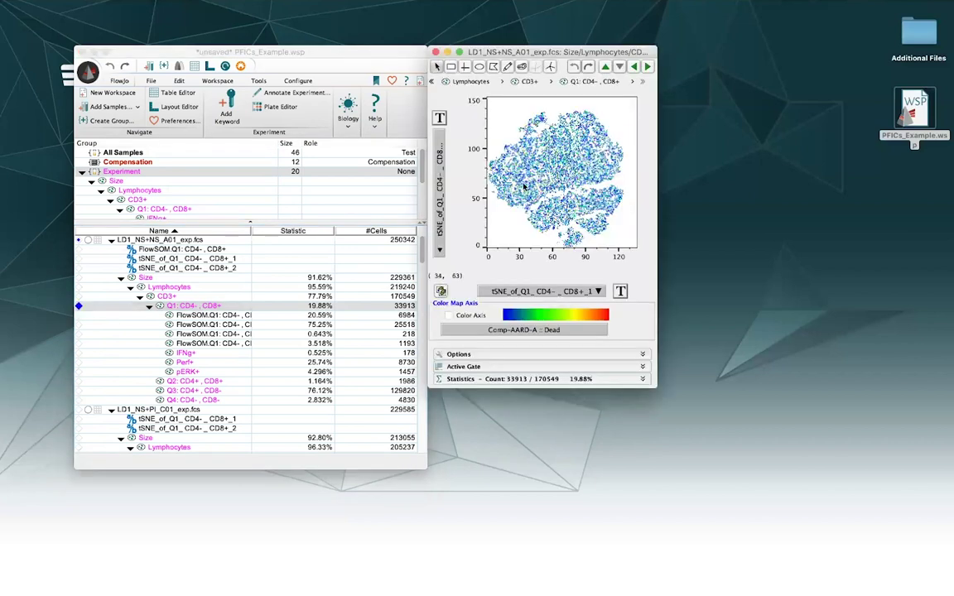
click(436, 52)
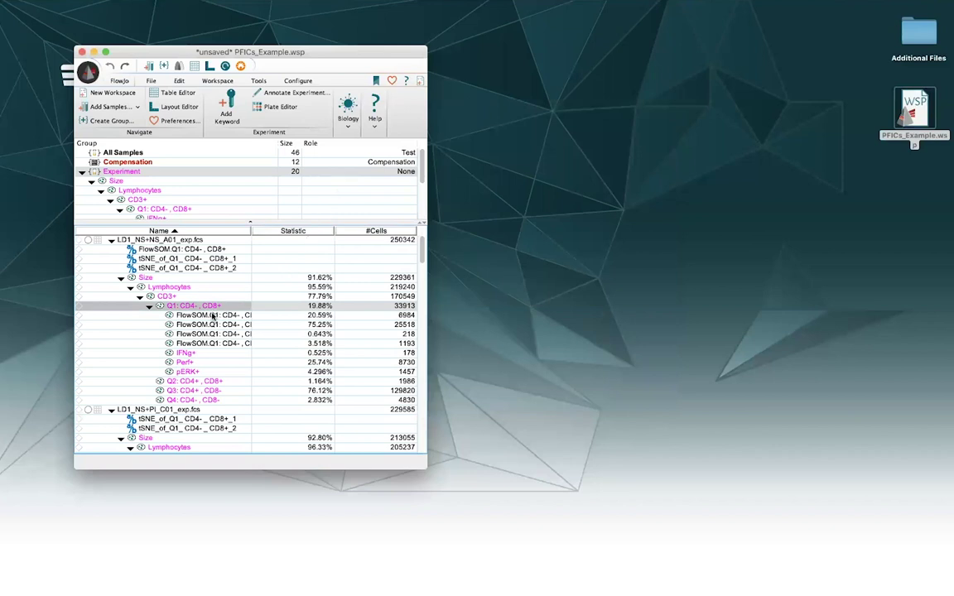
click(187, 343)
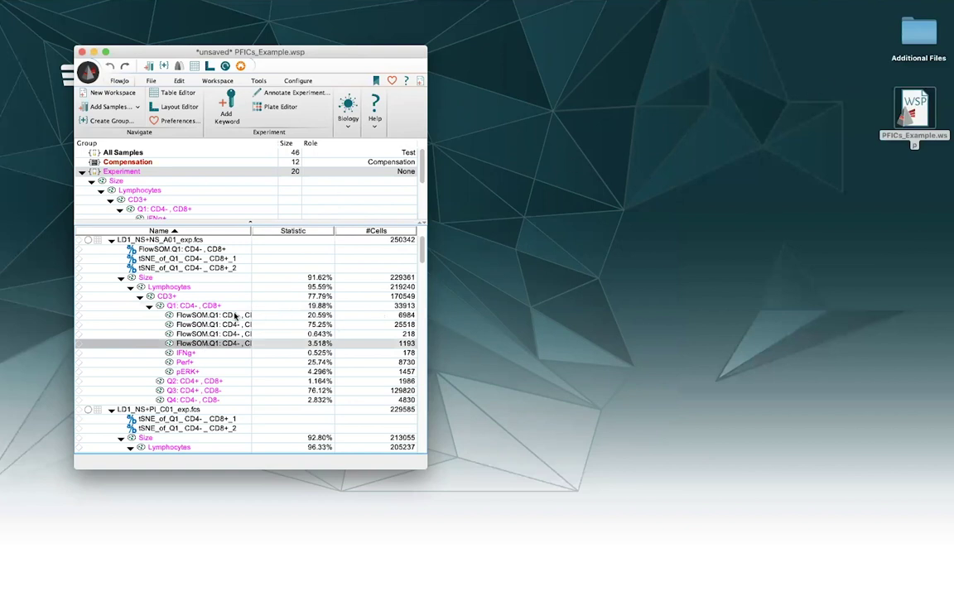
Delete the four FlowSOM cluster populations from the first sample
click(207, 306)
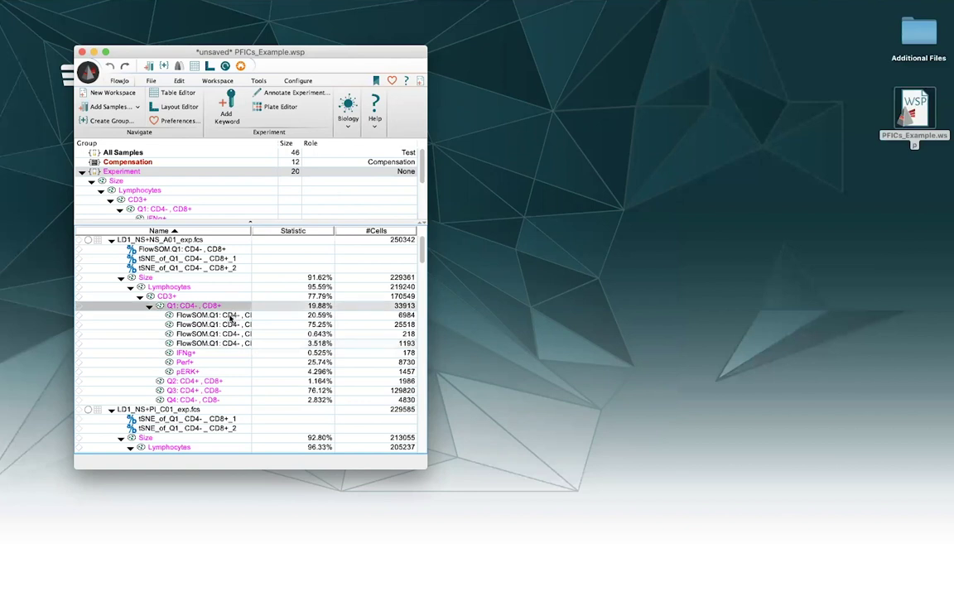
click(227, 316)
shift+click(228, 344)
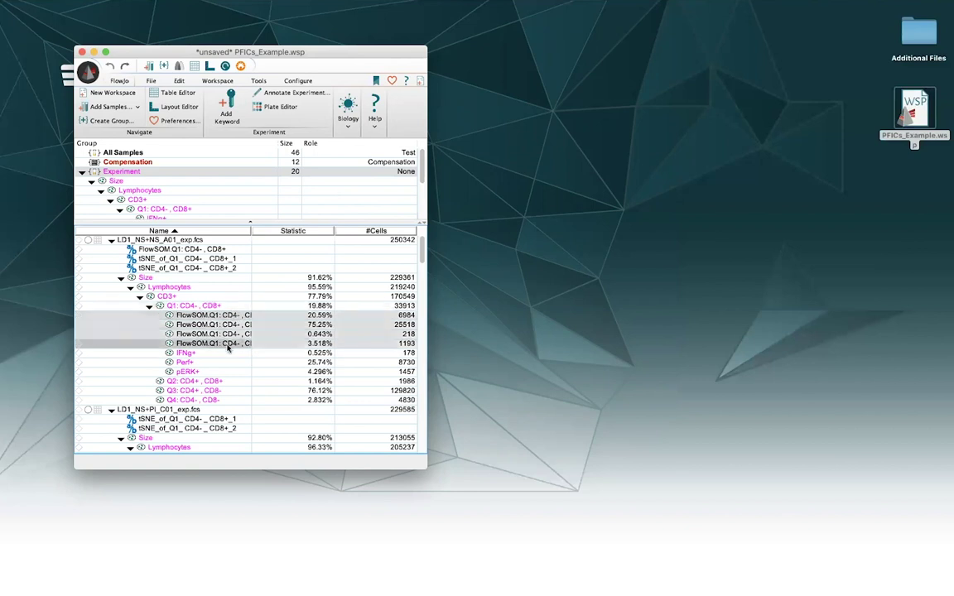
key(Delete)
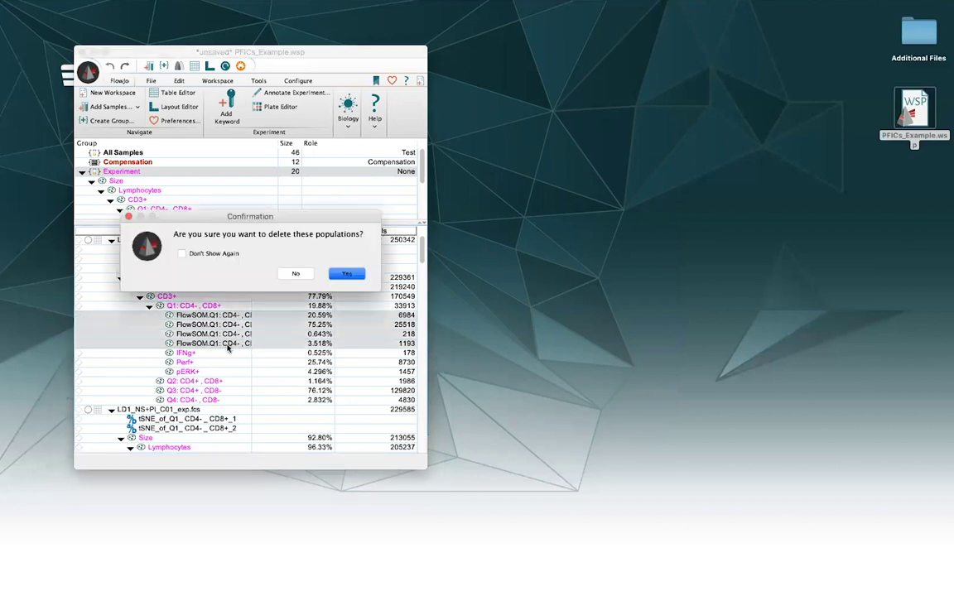
click(341, 275)
Delete the FlowSOM.Q1: CD4-, CD8+ entry as well
click(154, 250)
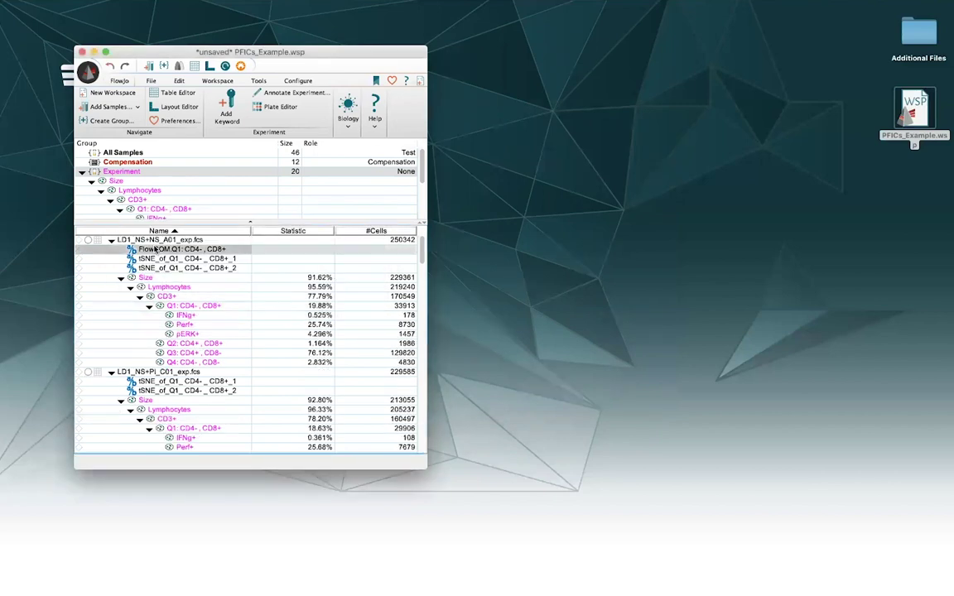
key(Delete)
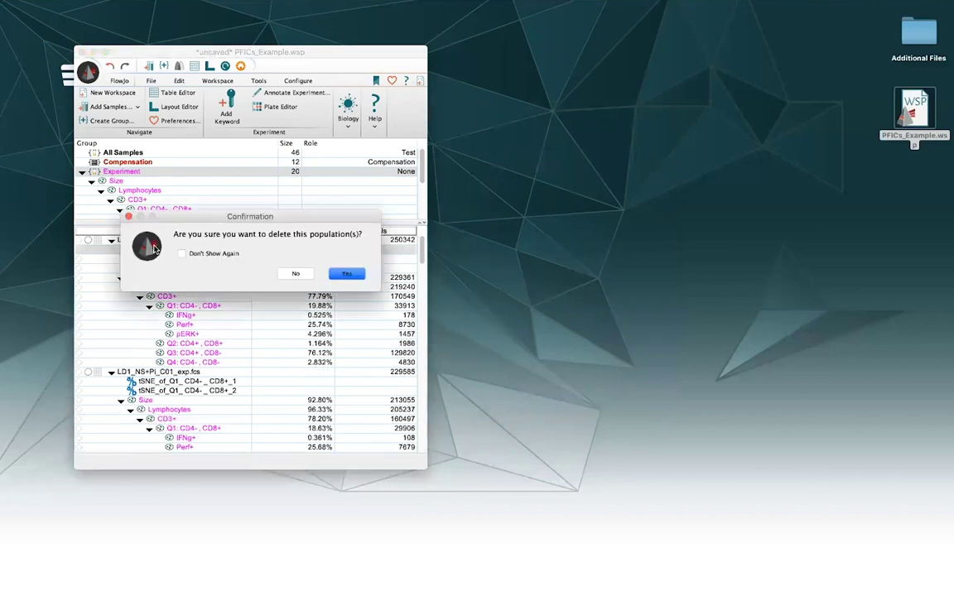
click(342, 274)
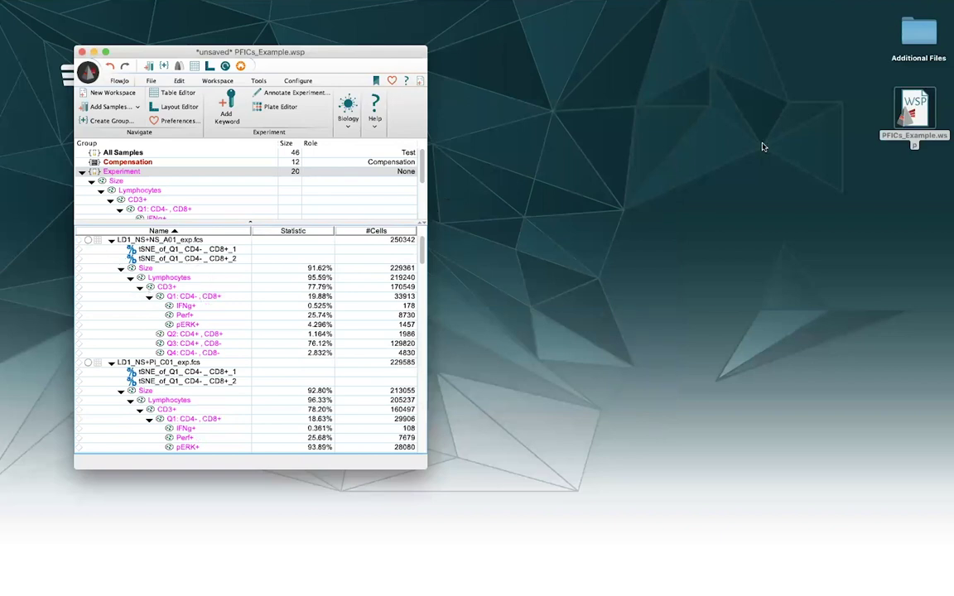
Open Additional Files > PFICs_Example > FlowSOM in Finder and widen the Name column
double_click(909, 38)
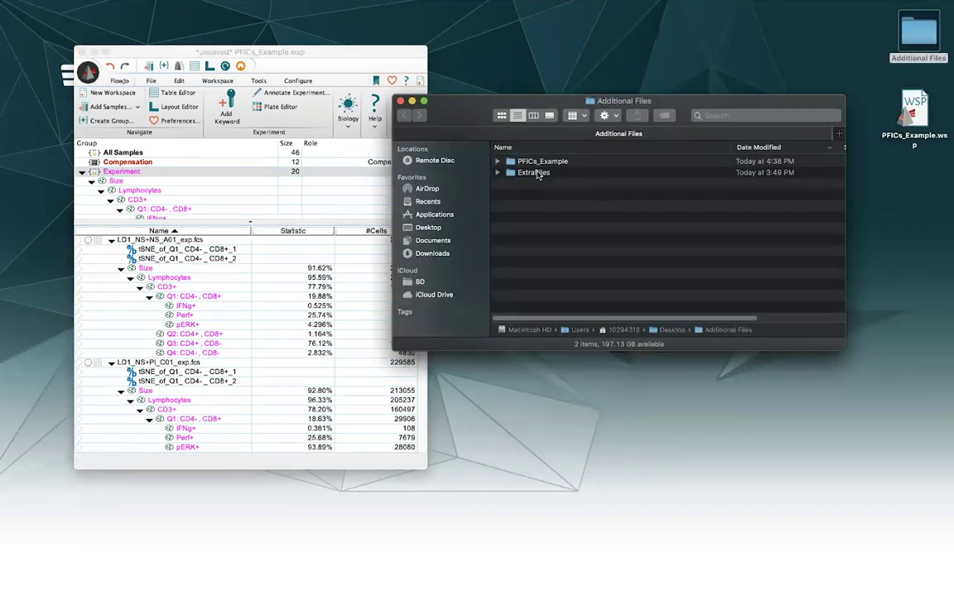
double_click(533, 161)
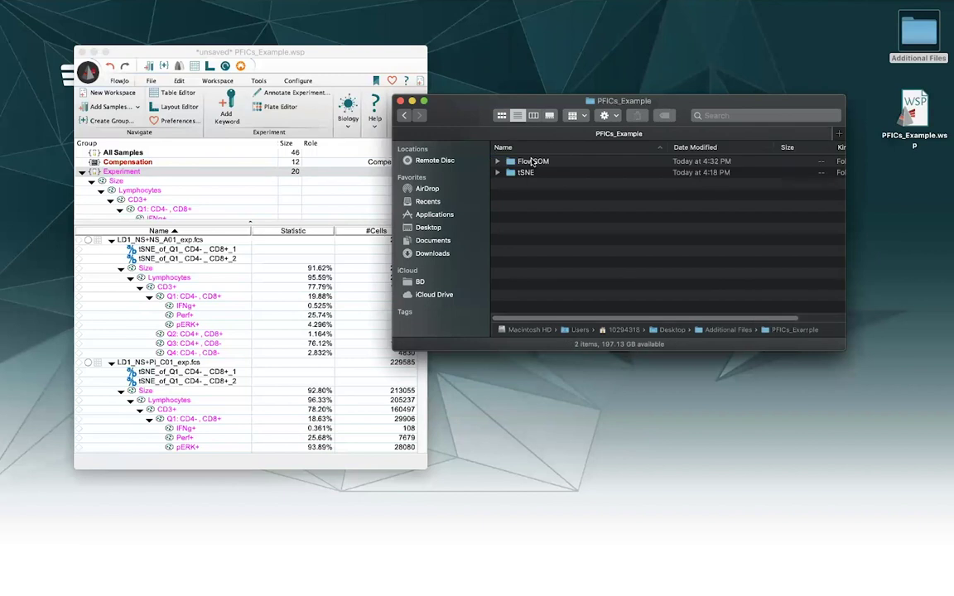
double_click(533, 161)
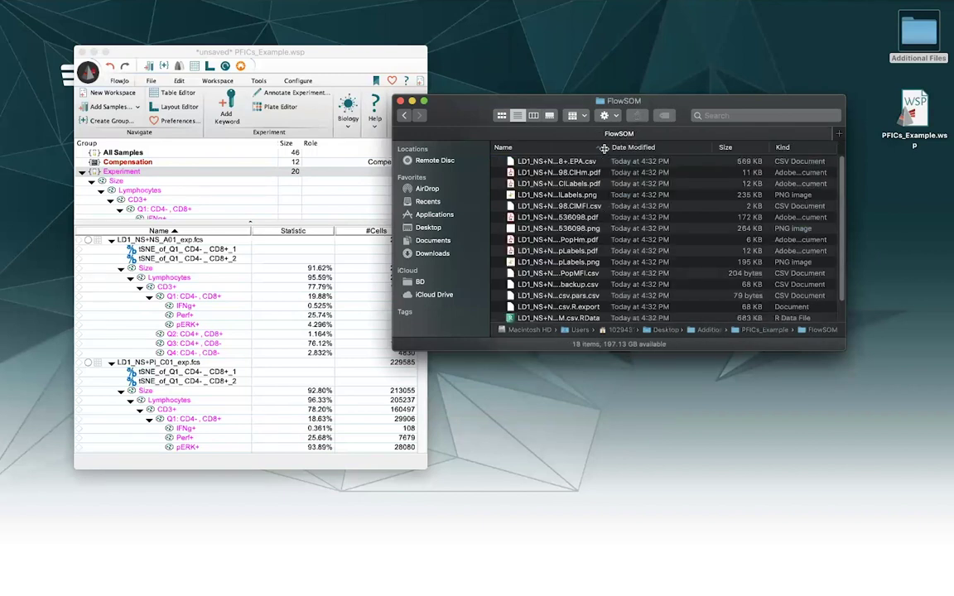
drag(608, 147, 811, 169)
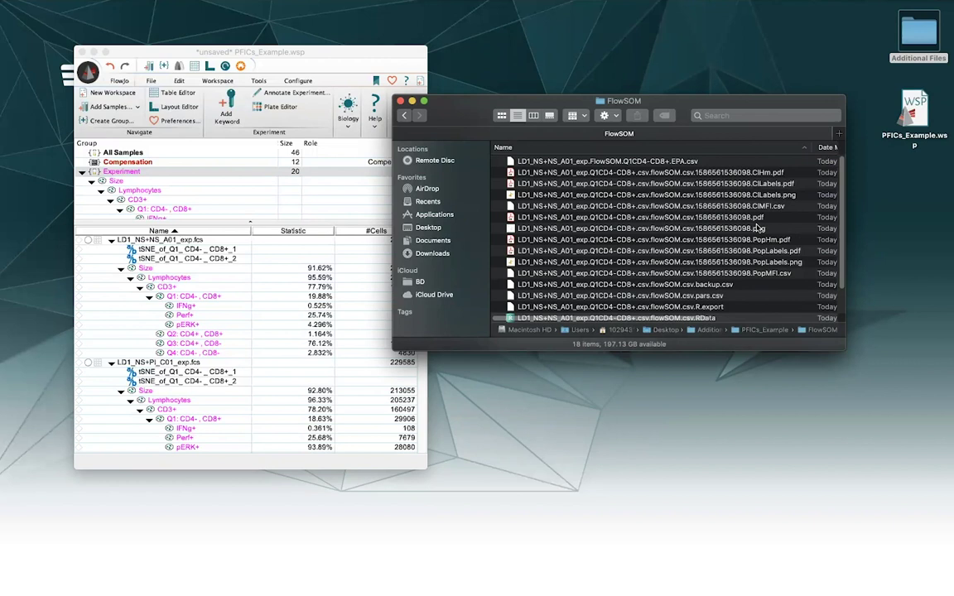
Select LD1_NS+NS_A01_exp.FlowSOM.Q1CD4-CD8+.EPA.csv among the 18 FlowSOM output files
scroll(675, 282, down, 3)
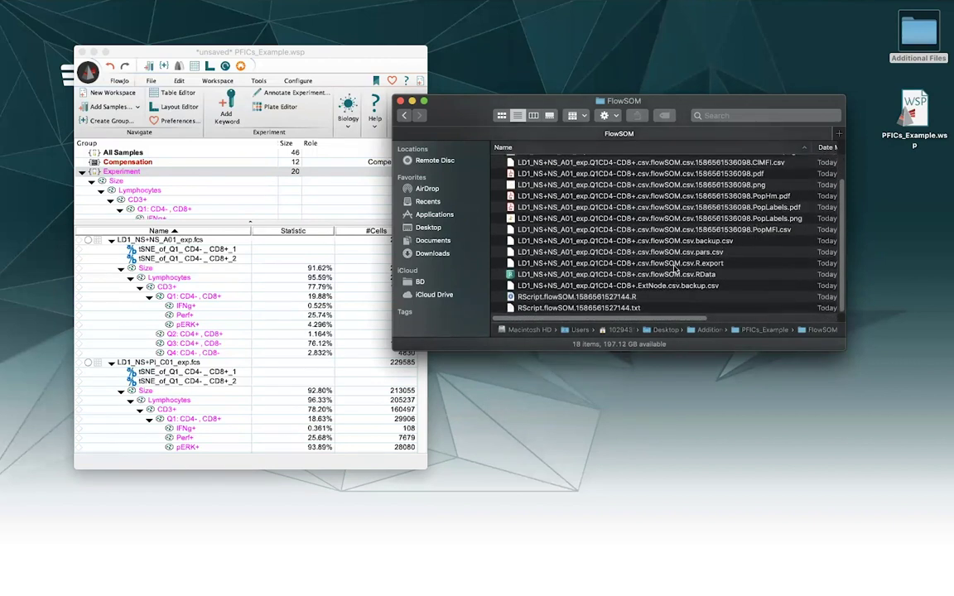
click(692, 286)
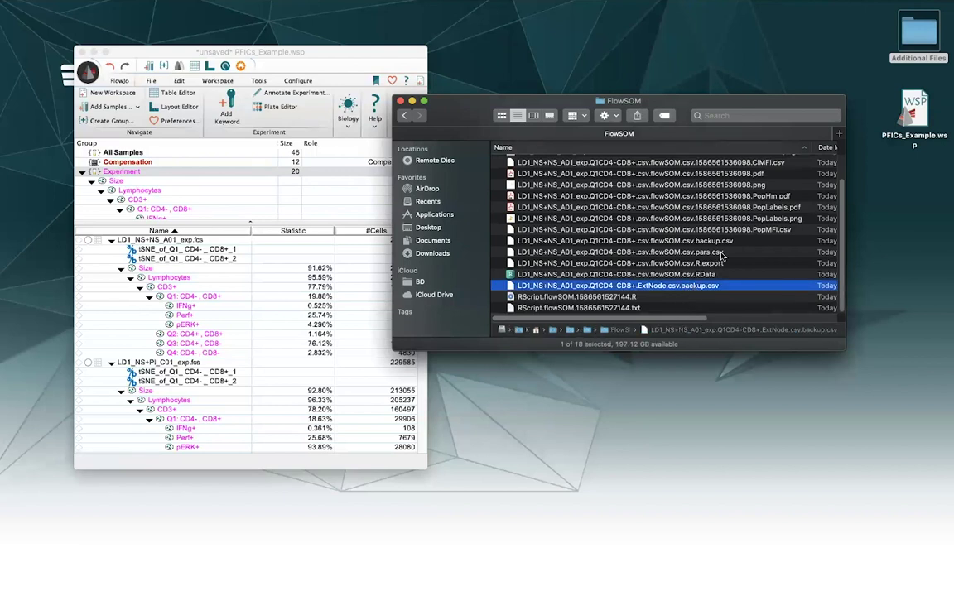
scroll(720, 257, up, 3)
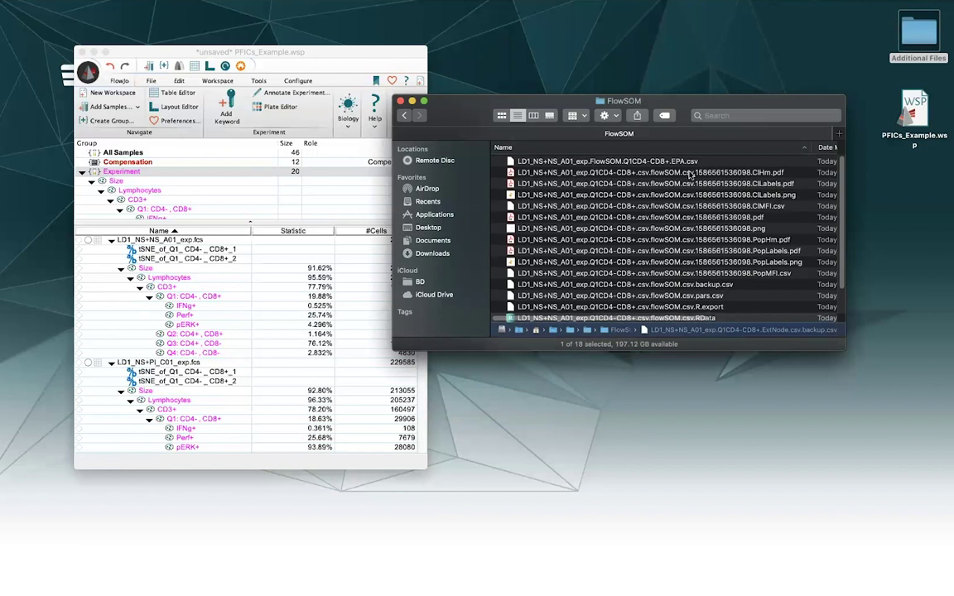
click(681, 162)
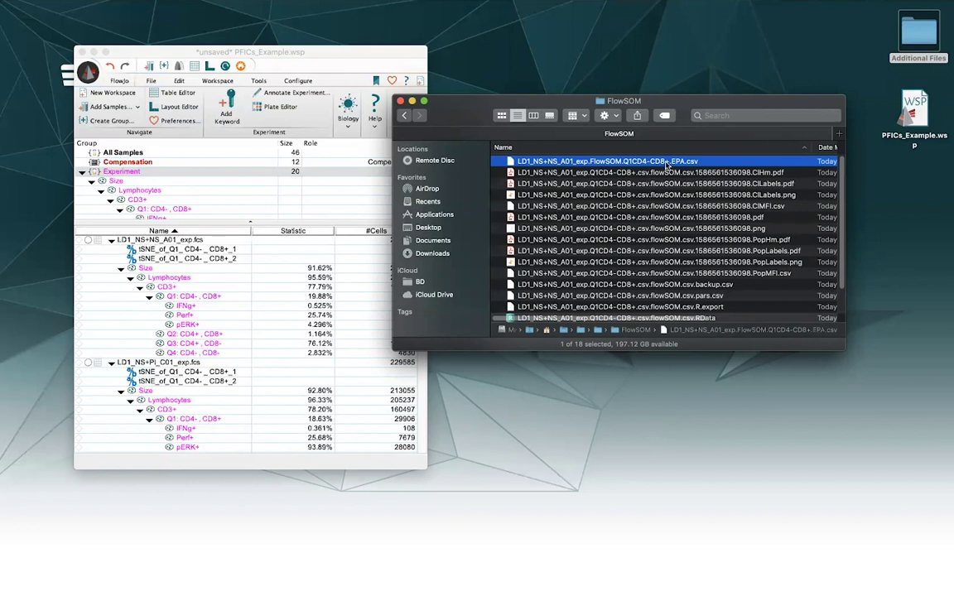
click(524, 164)
Import the FlowSOM EPA CSV onto sample LD1_NS+NS_A01_exp.fcs in the FlowJo workspace
key(Return)
drag(525, 161, 159, 217)
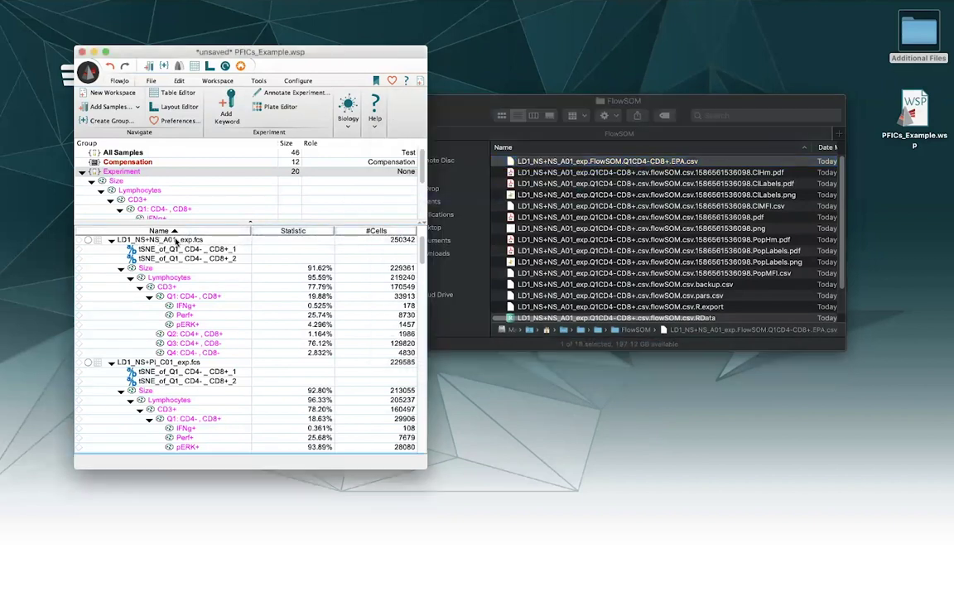
click(490, 97)
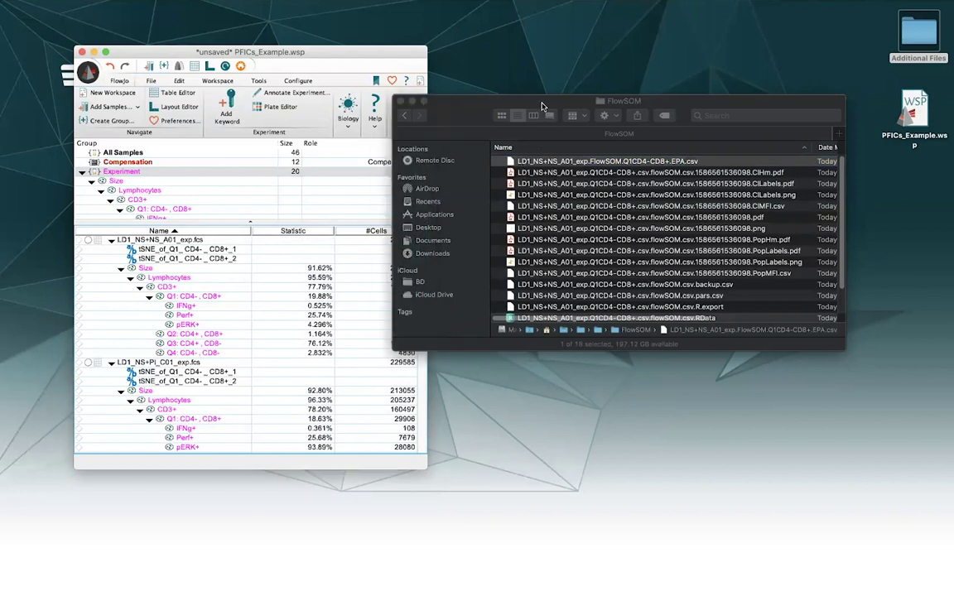
drag(525, 163, 159, 242)
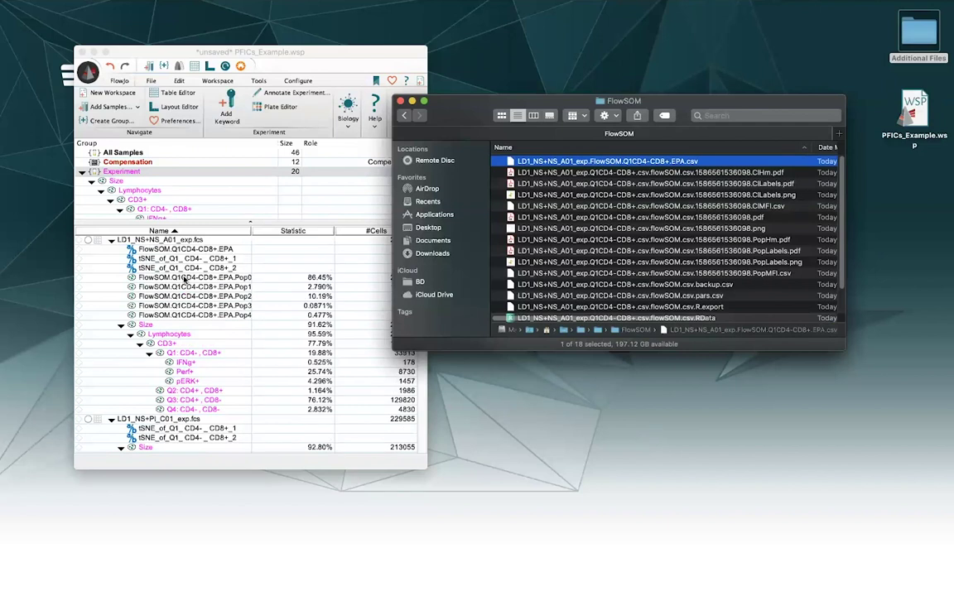
click(170, 249)
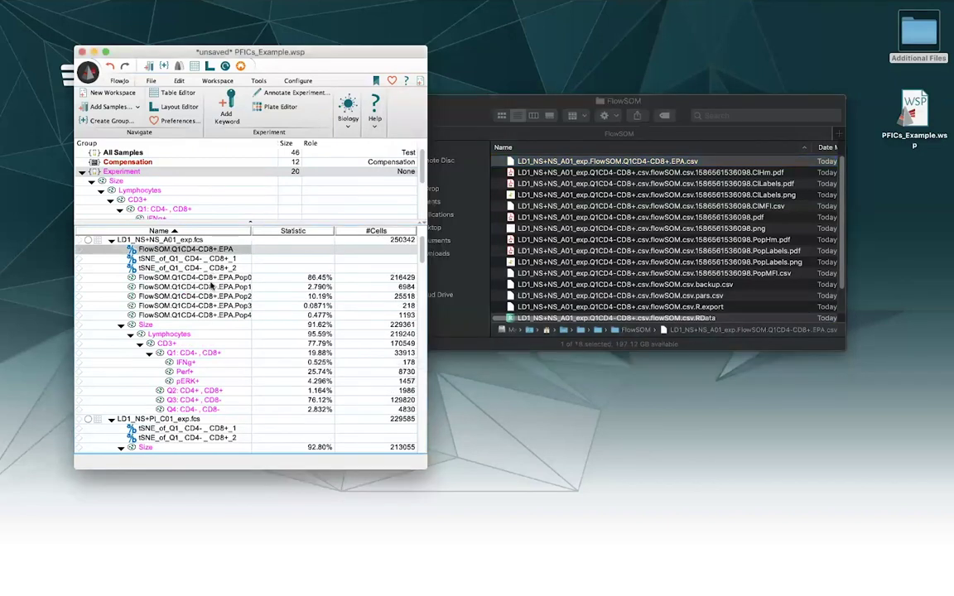
Copy populations Pop0–Pop4 under the Q1: CD4-, CD8+ gate
click(197, 279)
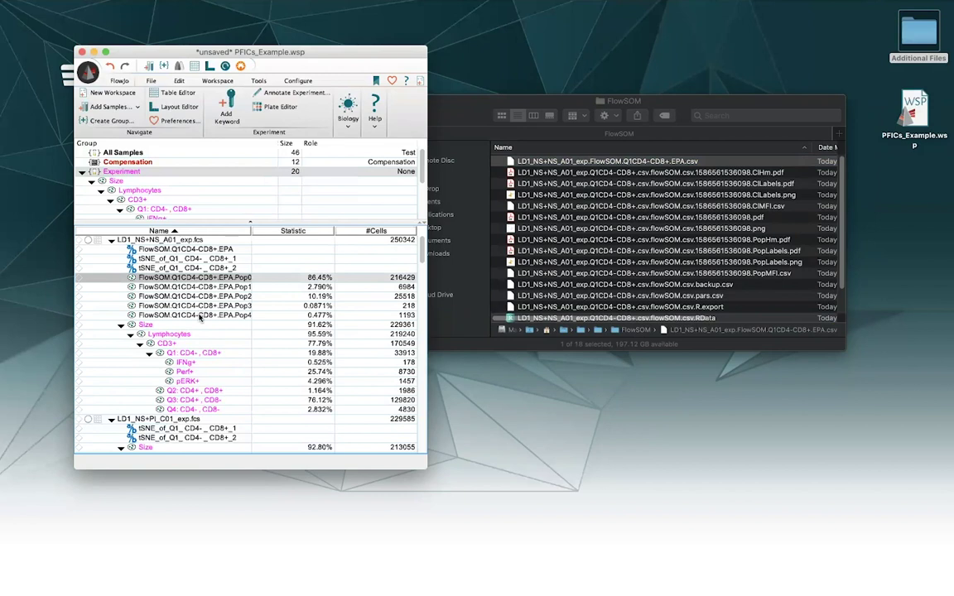
shift+click(201, 314)
drag(205, 281, 222, 355)
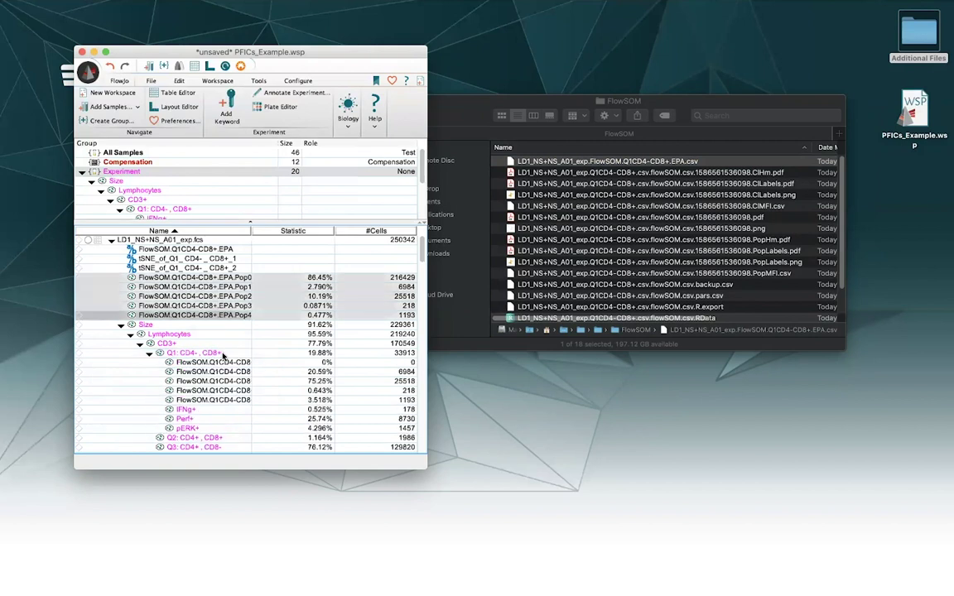
Delete the five sample-level FlowSOM populations Pop0–Pop4
click(201, 279)
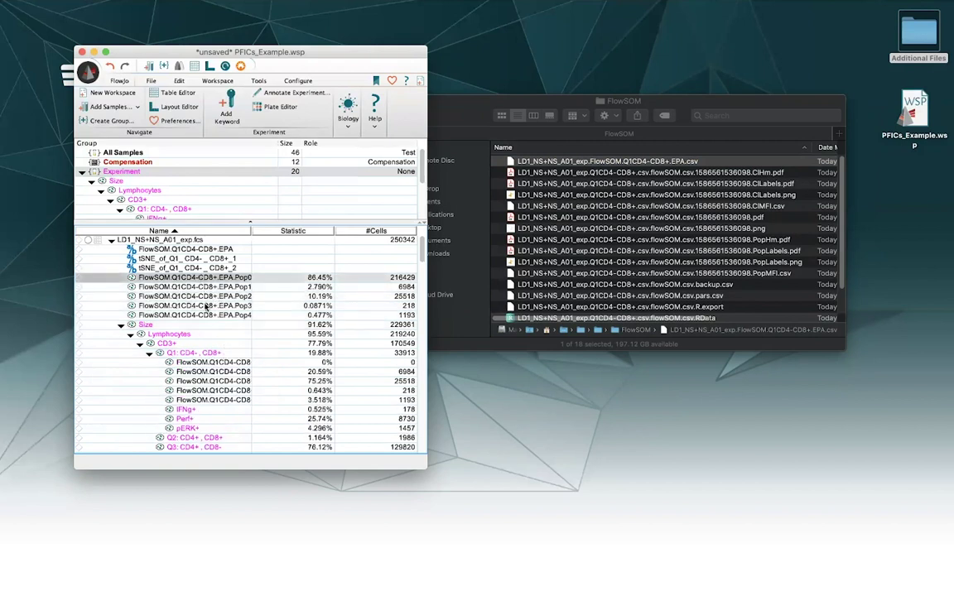
shift+click(211, 314)
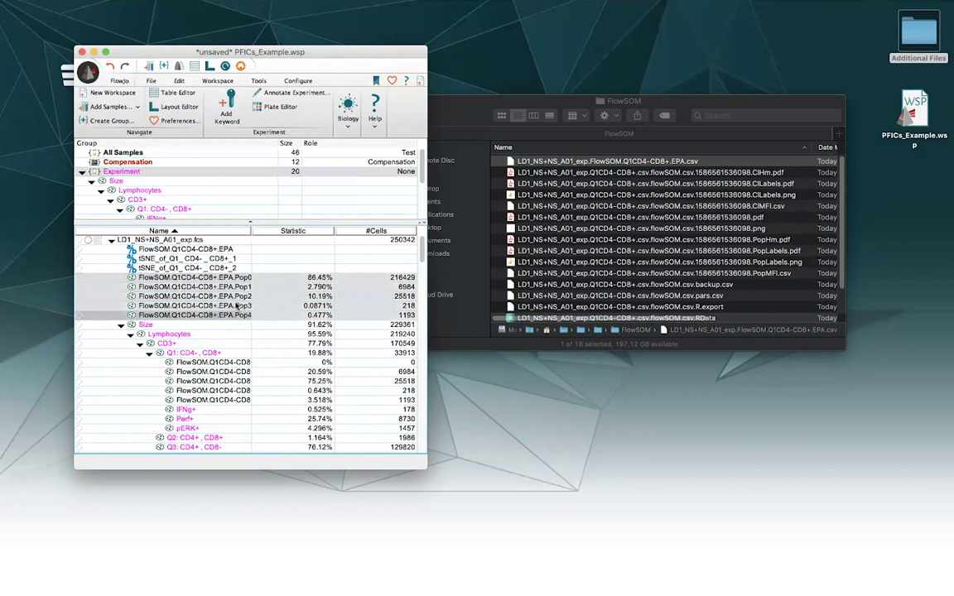
key(Delete)
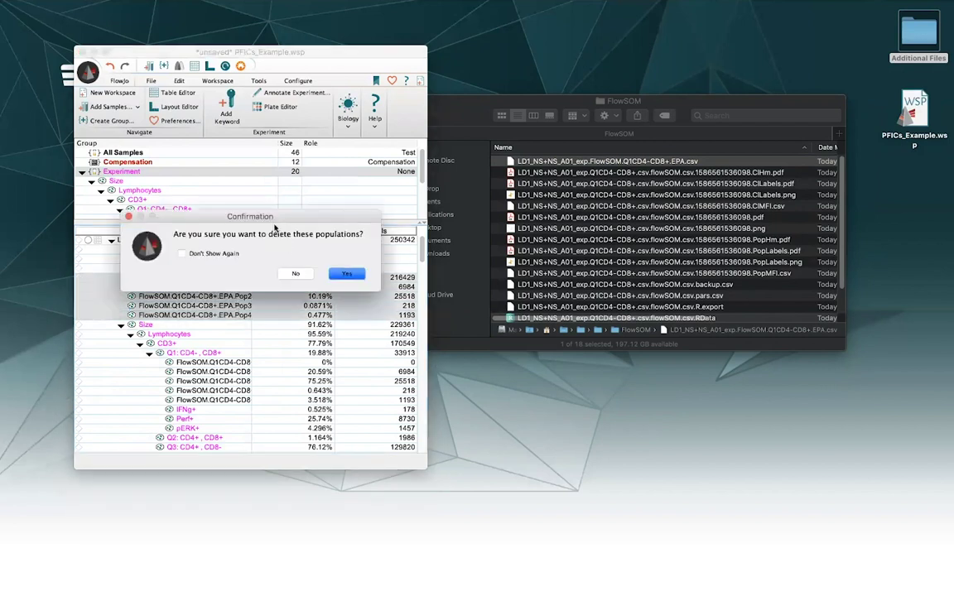
drag(275, 218, 537, 270)
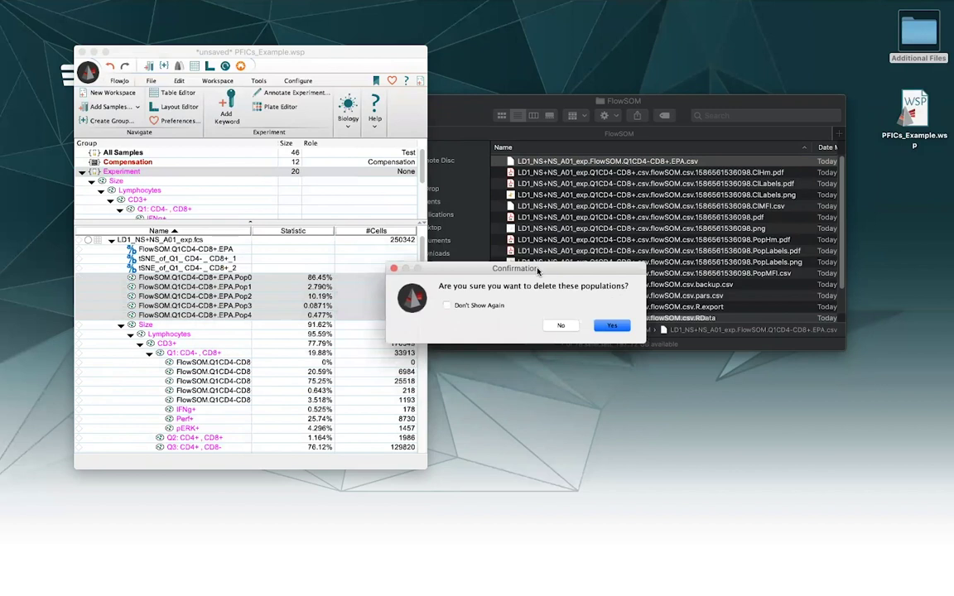
click(612, 326)
Remove the empty 0% FlowSOM population from under Q1: CD4-, CD8+
click(211, 316)
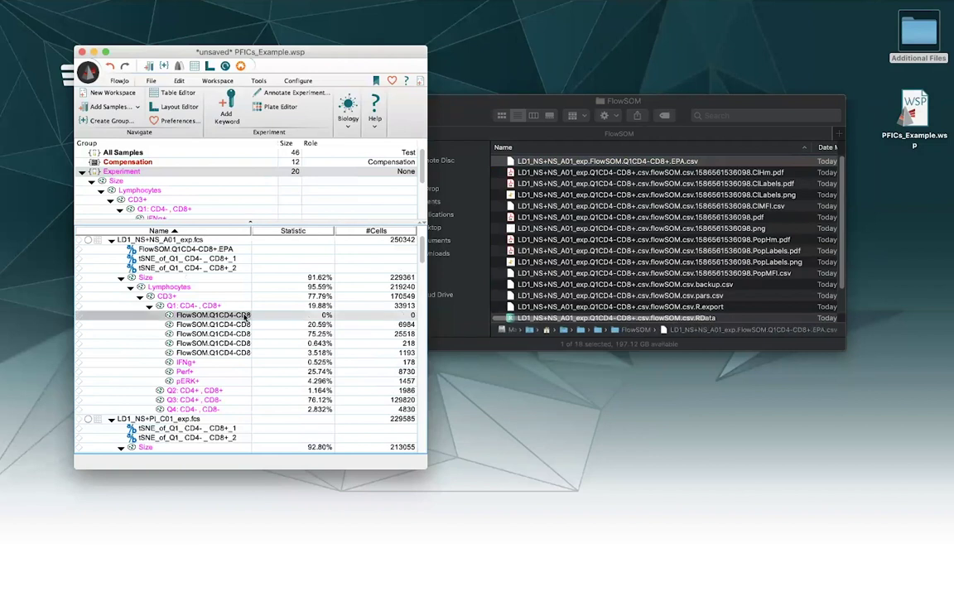
key(BackSpace)
key(Return)
click(213, 343)
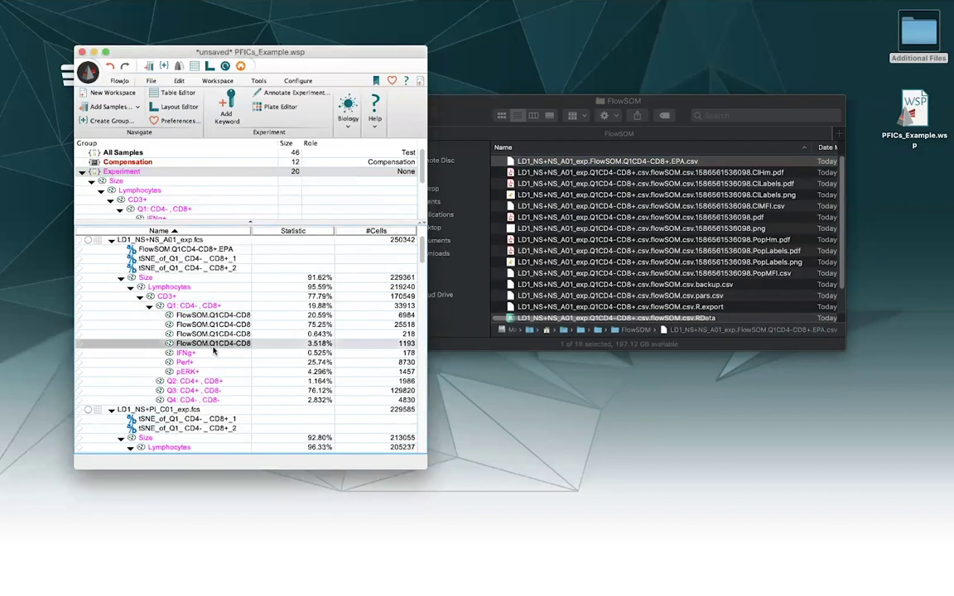